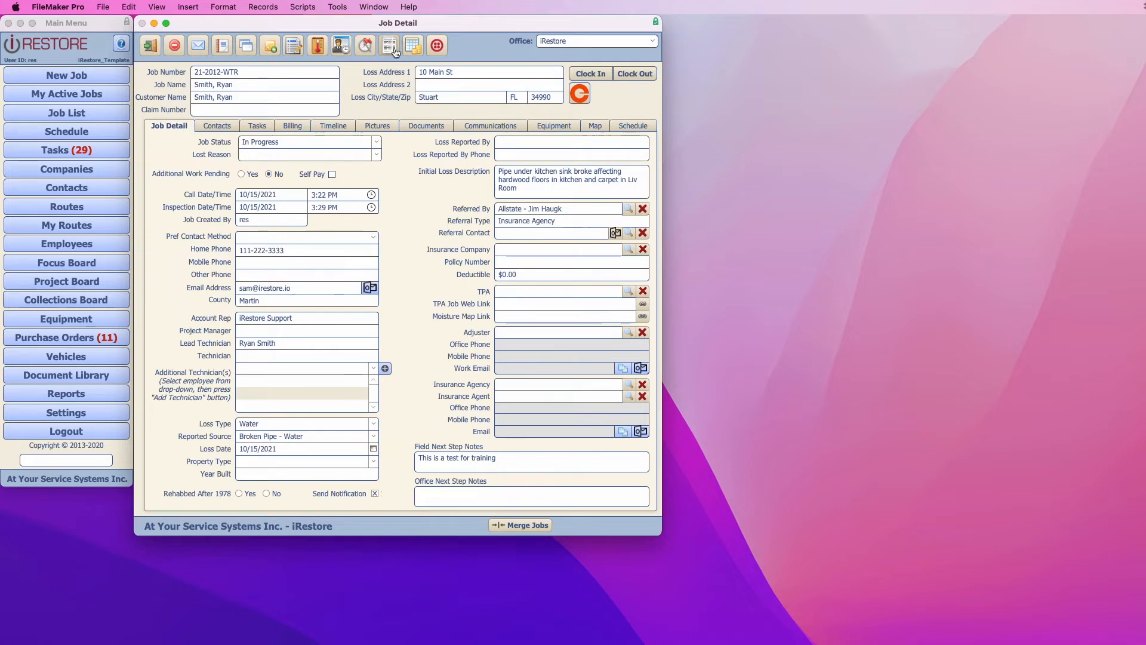
# - Open the Bedroom - Master area in the job's existing water scope estimate
pyautogui.click(389, 48)
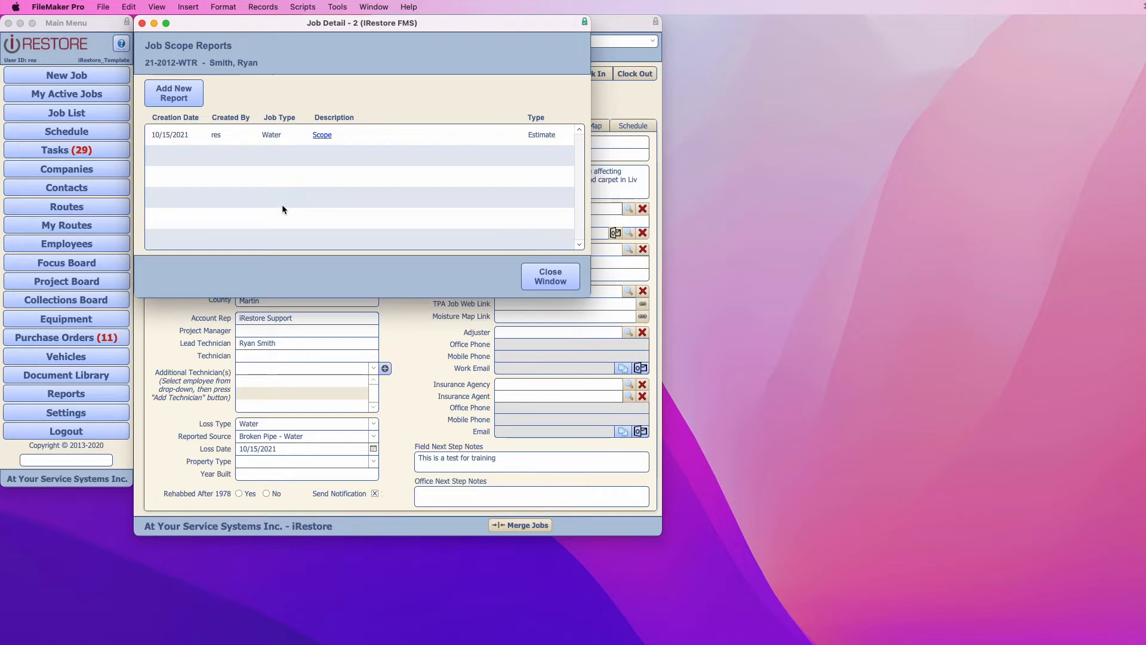
pyautogui.click(320, 137)
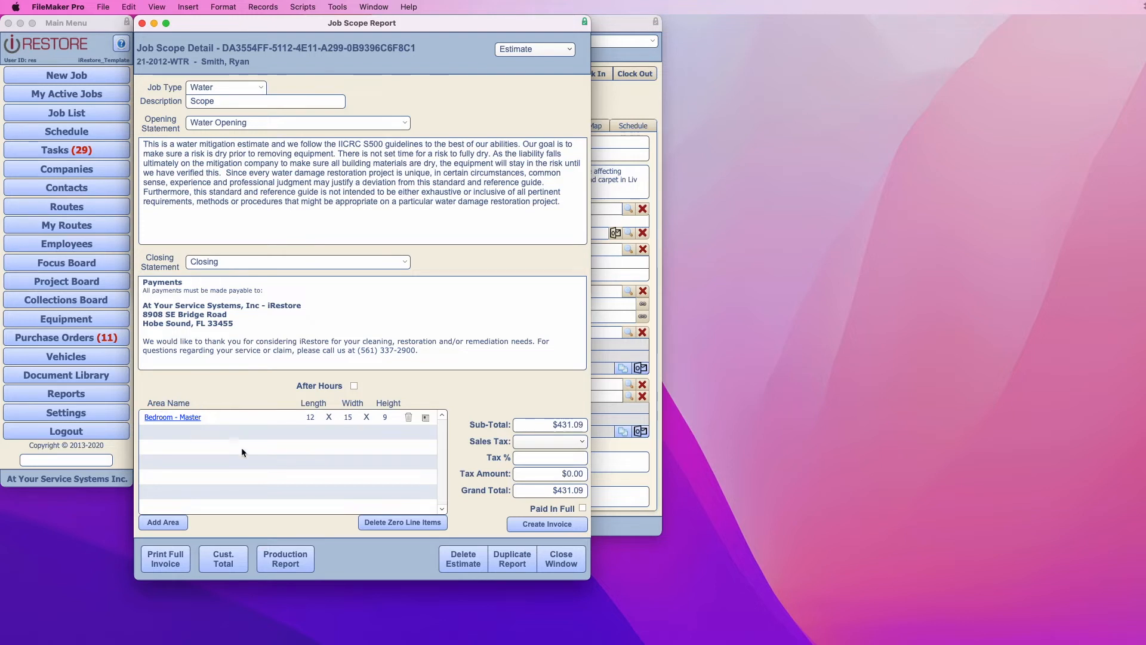
pyautogui.click(167, 418)
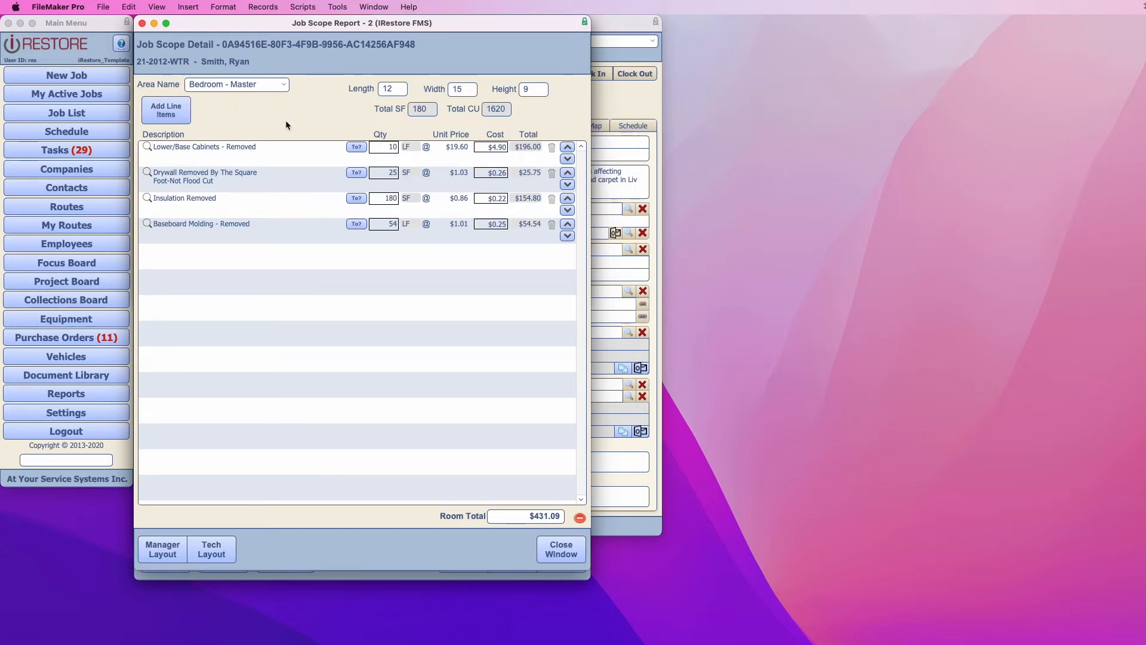
# - Add the Air Movers item from the Equipment category to the Bedroom - Master line items
pyautogui.click(234, 161)
pyautogui.click(167, 108)
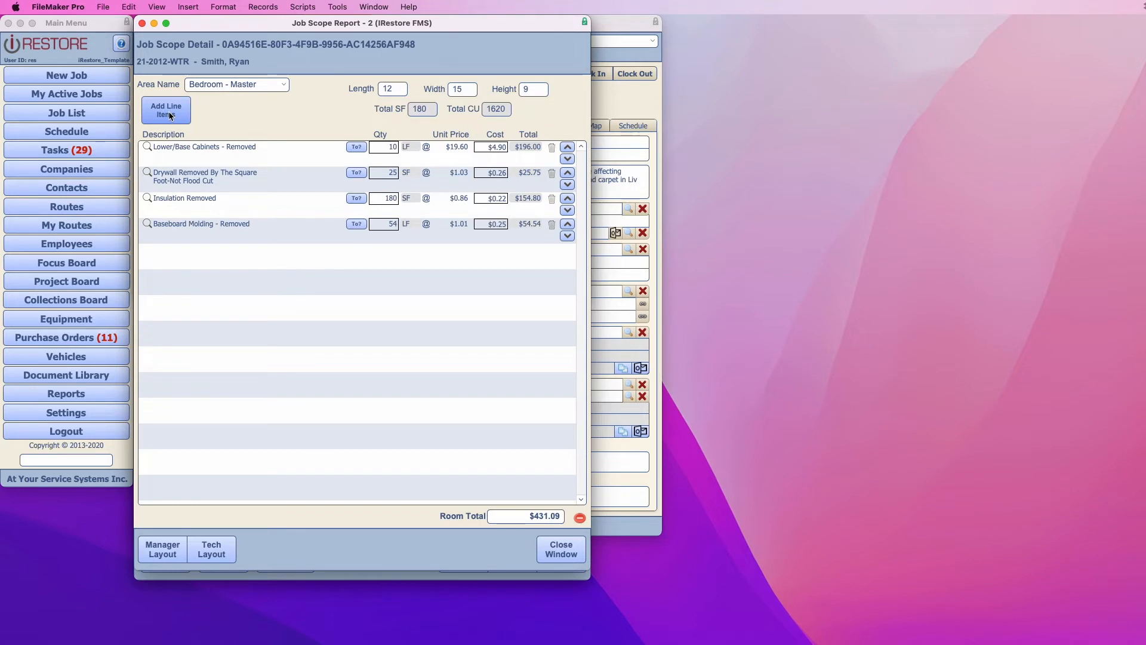
pyautogui.click(171, 115)
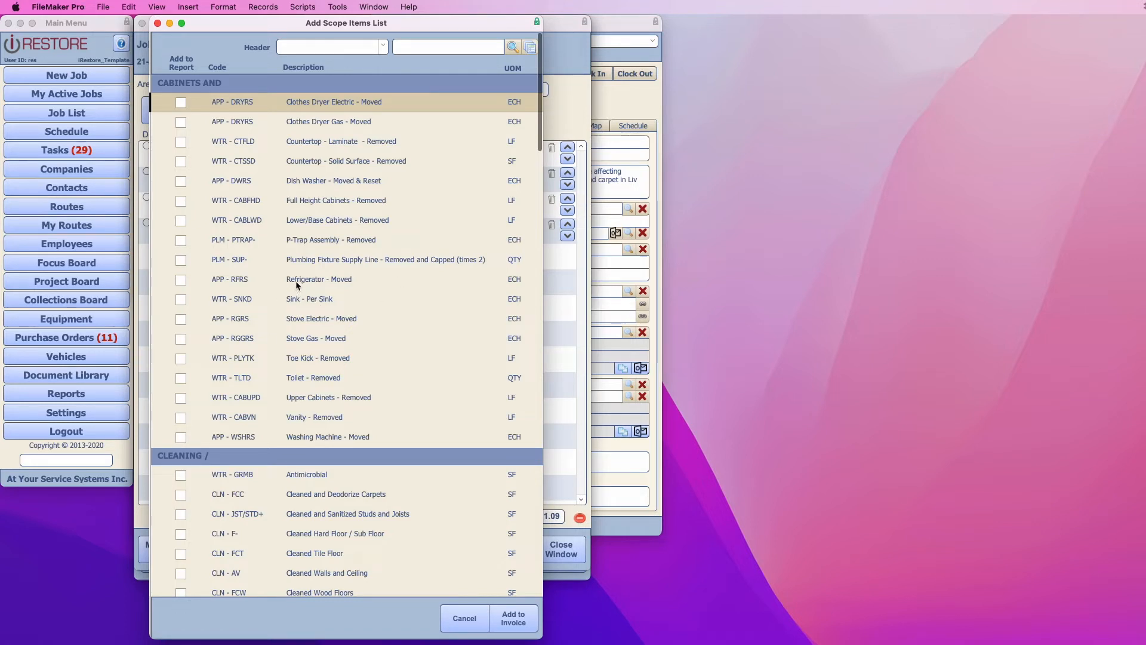
pyautogui.click(405, 51)
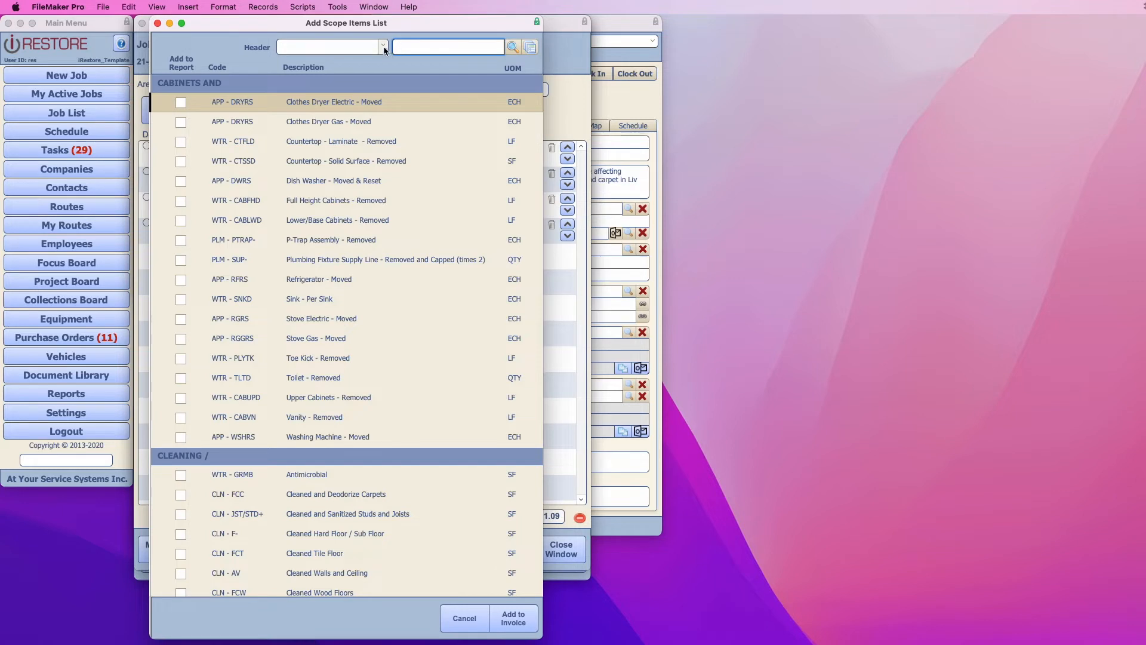
pyautogui.click(382, 46)
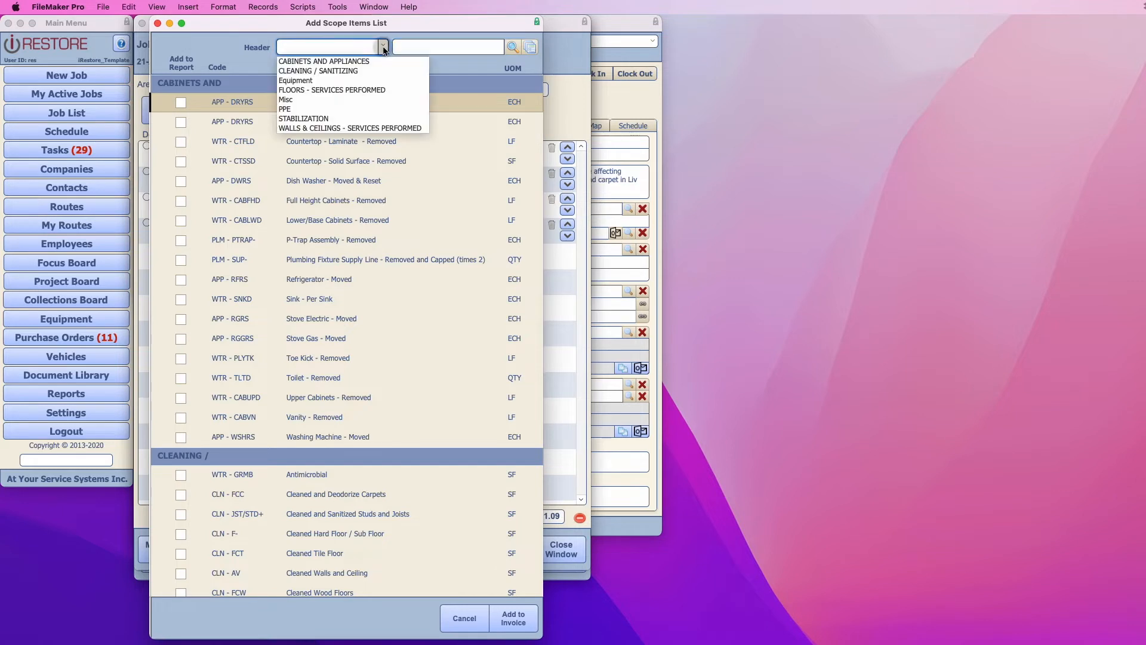
pyautogui.click(296, 81)
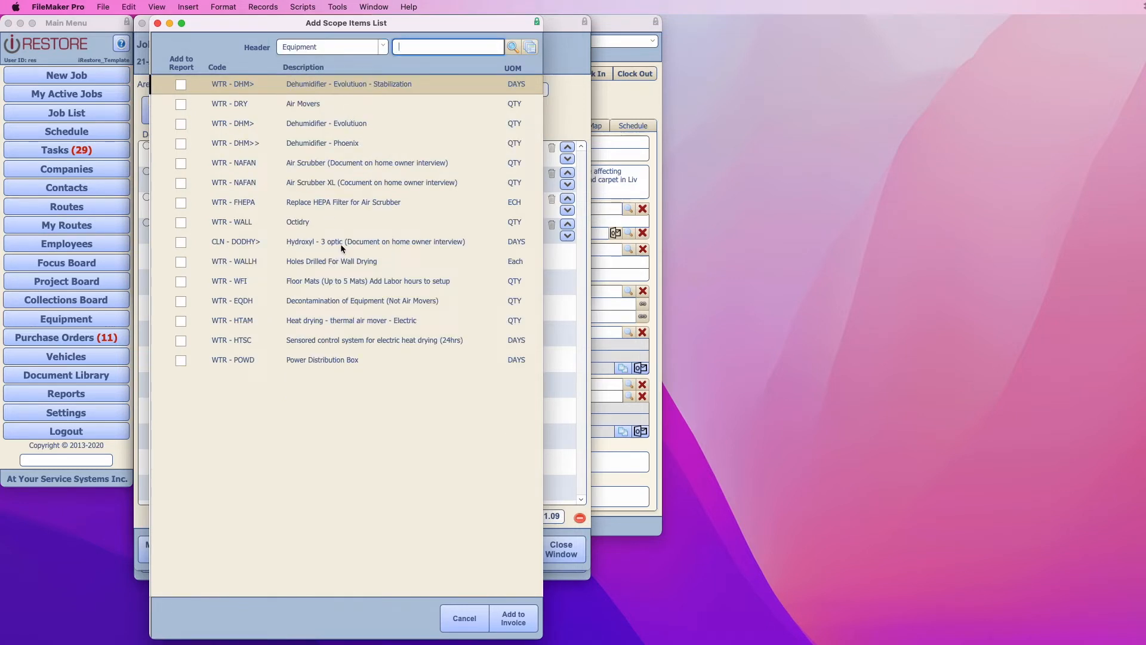
pyautogui.click(182, 105)
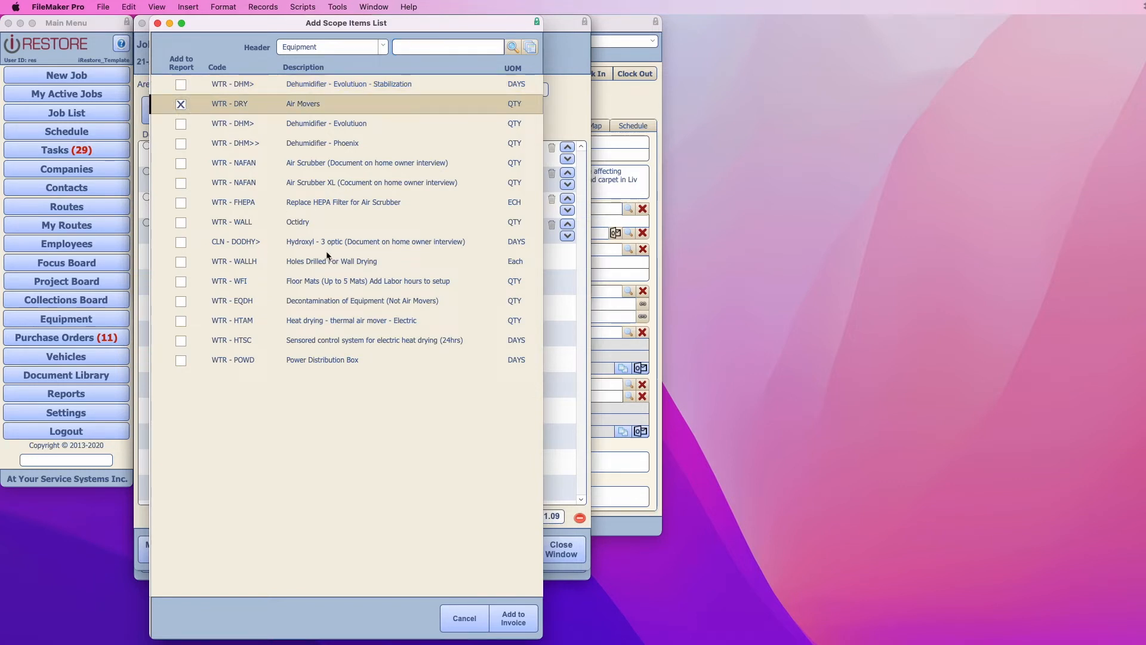
pyautogui.click(516, 621)
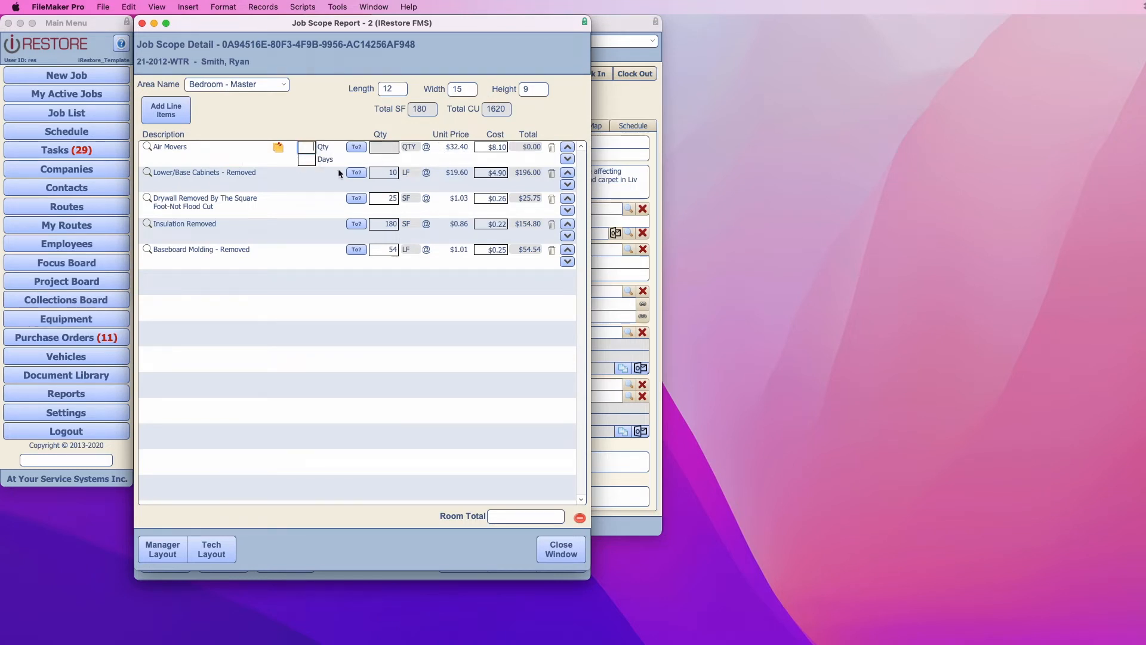
# - Set the Air Movers line to quantity 3 for 3 days and close the area's line items
pyautogui.click(305, 149)
pyautogui.write('3')
pyautogui.click(305, 158)
pyautogui.write('3')
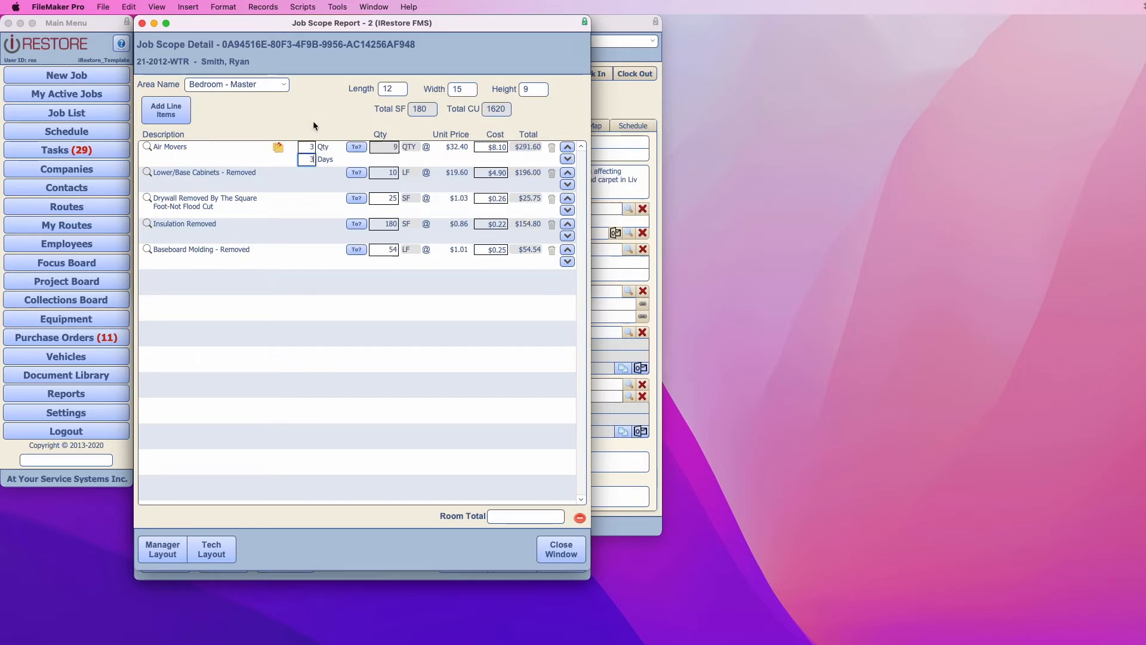
pyautogui.click(314, 122)
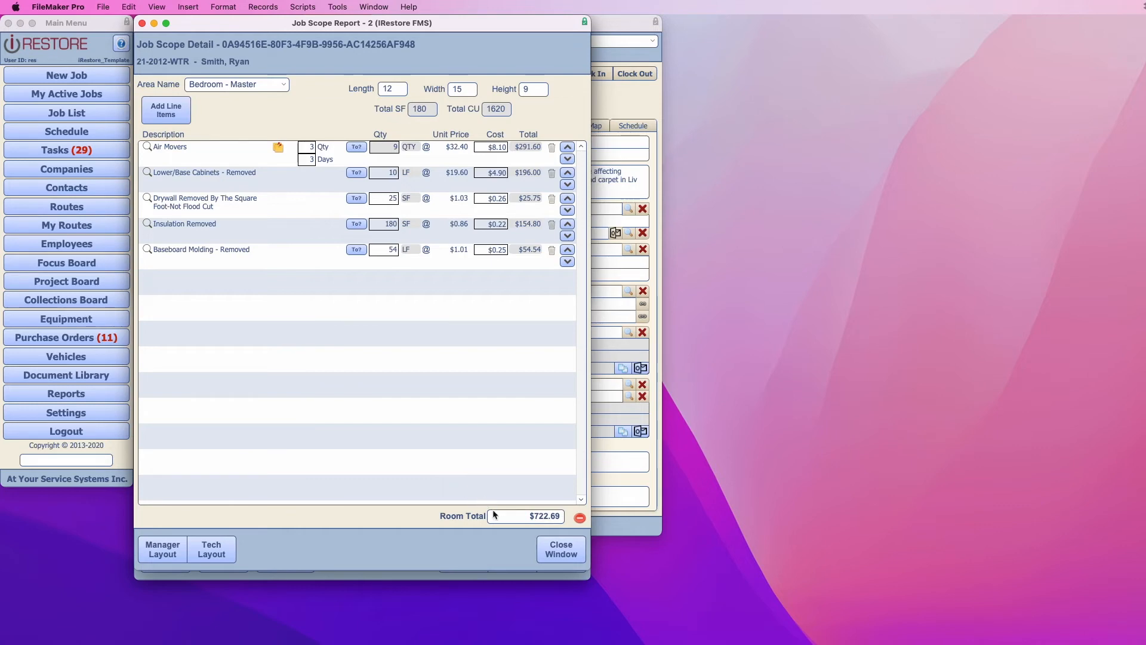
pyautogui.click(556, 555)
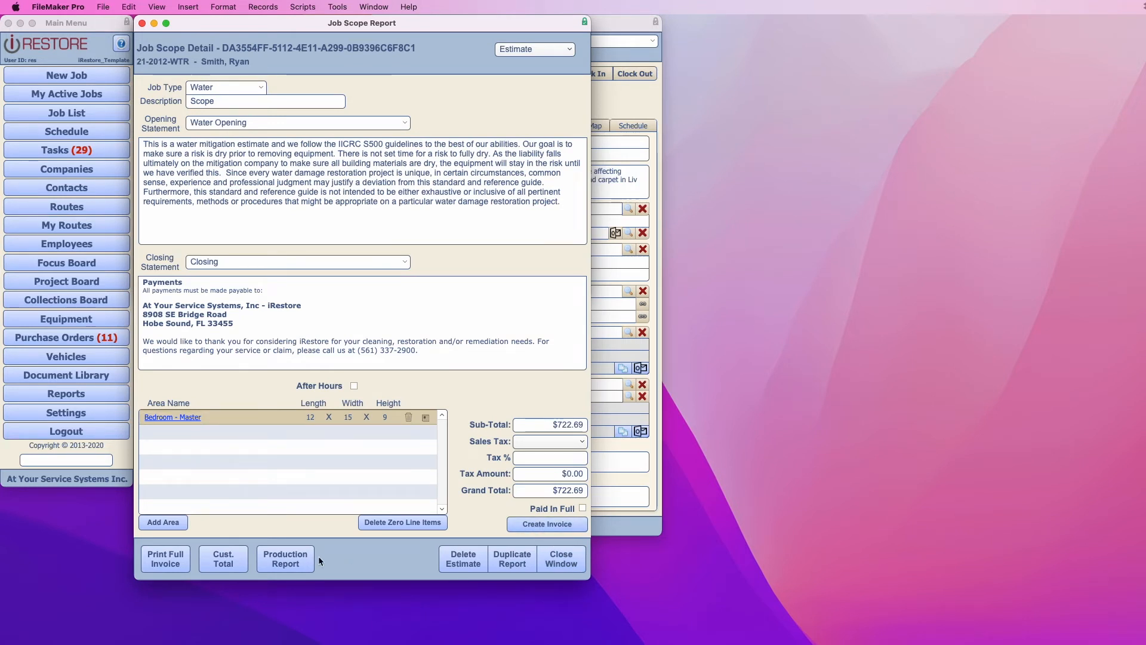
# - Open the full invoice for the estimate in Preview mode with the status toolbar shown
pyautogui.click(153, 563)
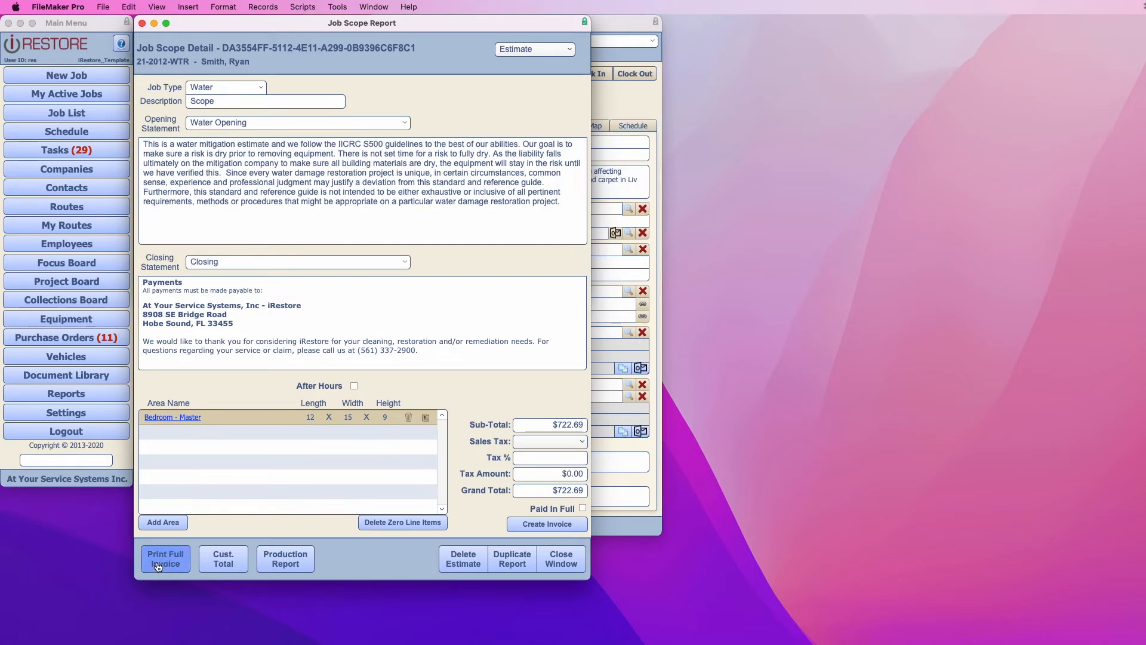
pyautogui.click(159, 8)
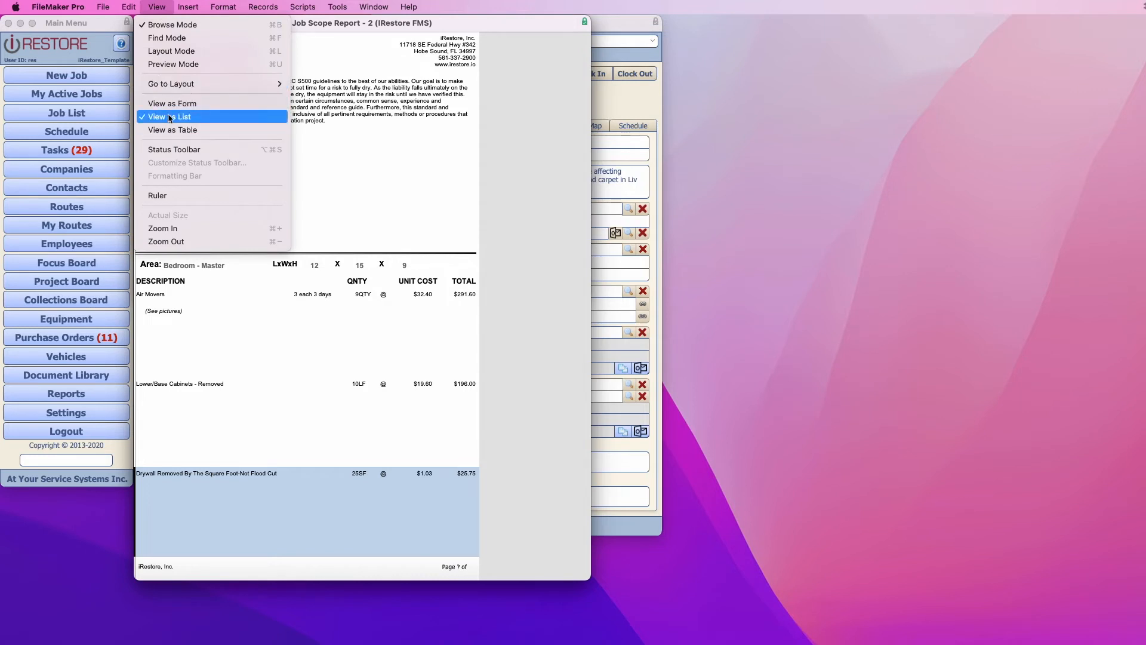
pyautogui.click(173, 64)
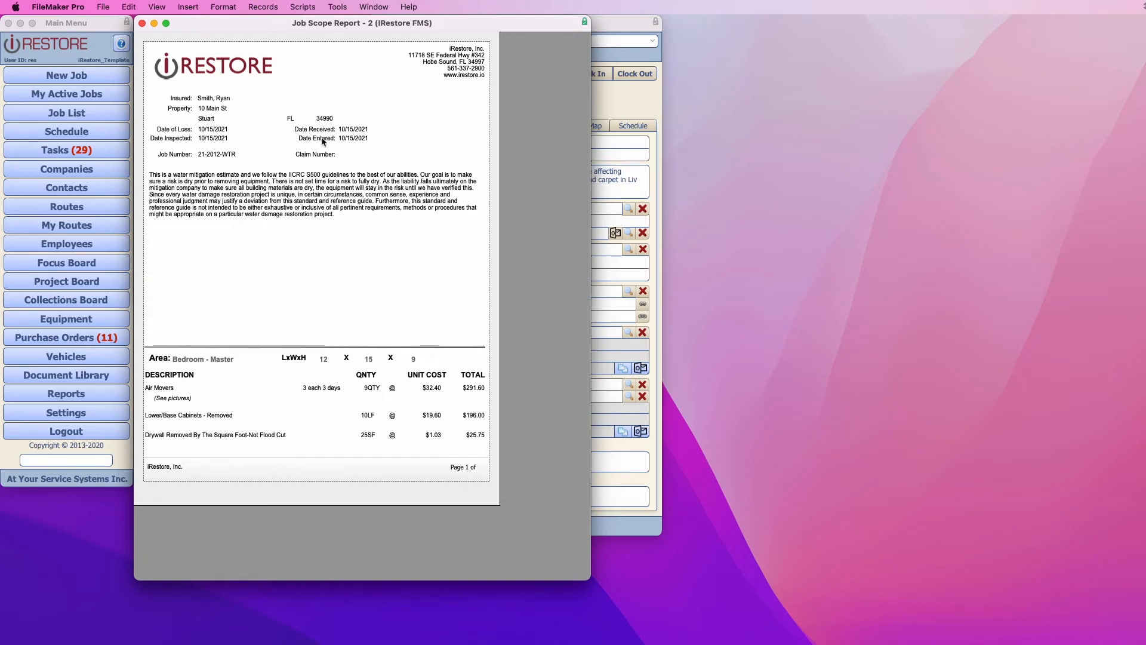
pyautogui.click(156, 8)
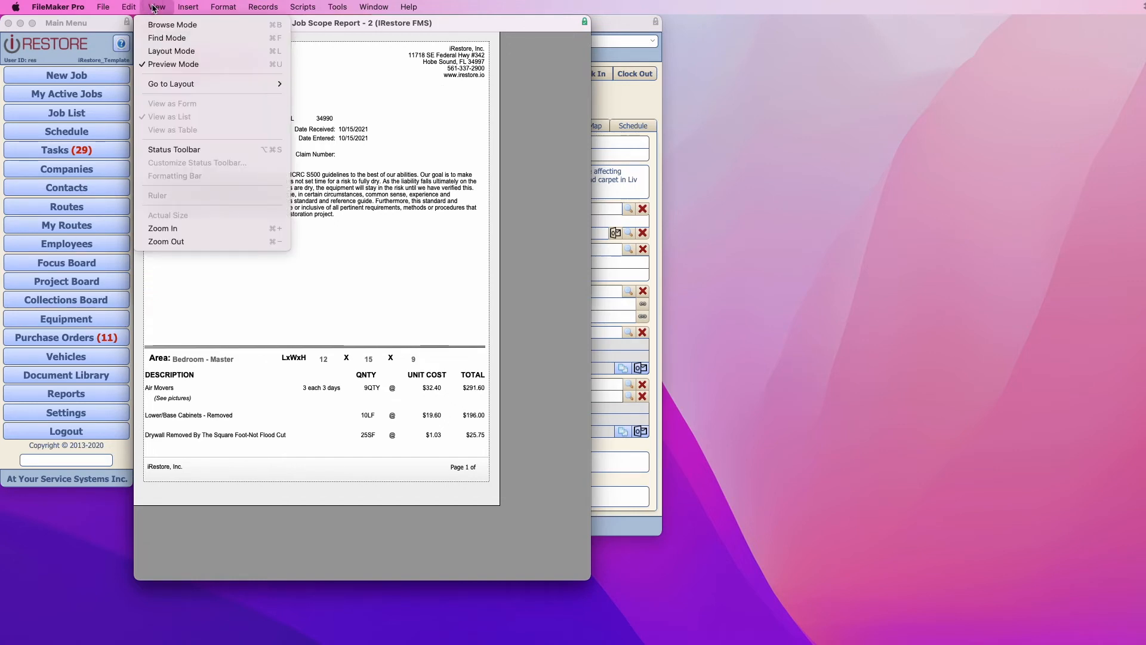
pyautogui.click(185, 149)
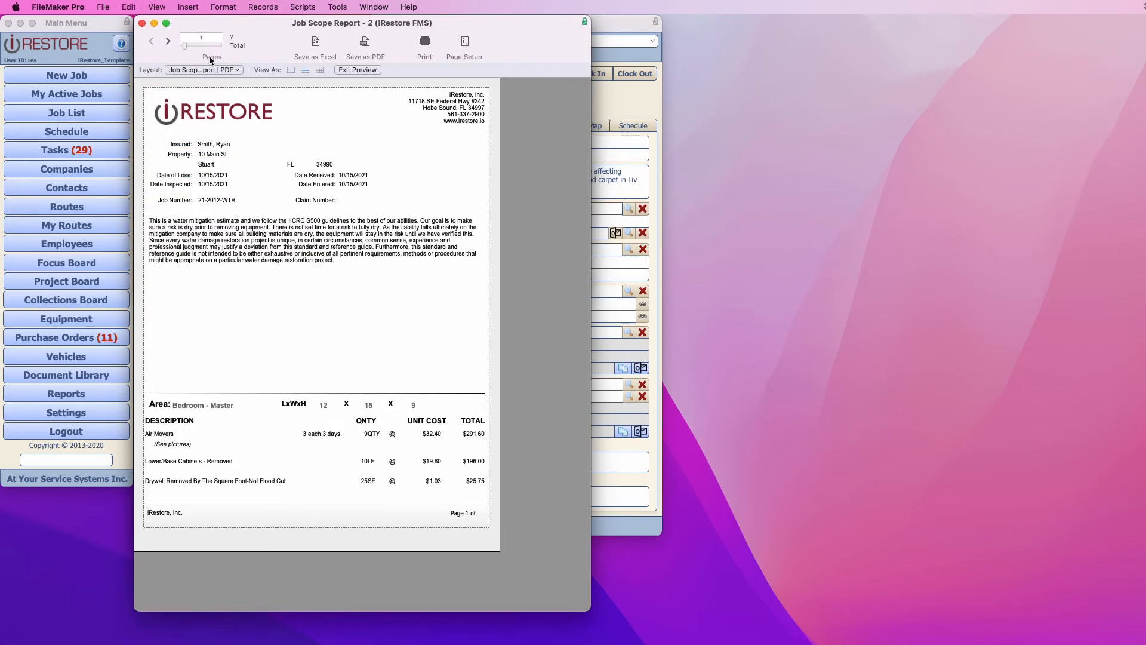
# - Page back and forth through the full invoice to review line items, totals and payment text, and close it
pyautogui.click(166, 41)
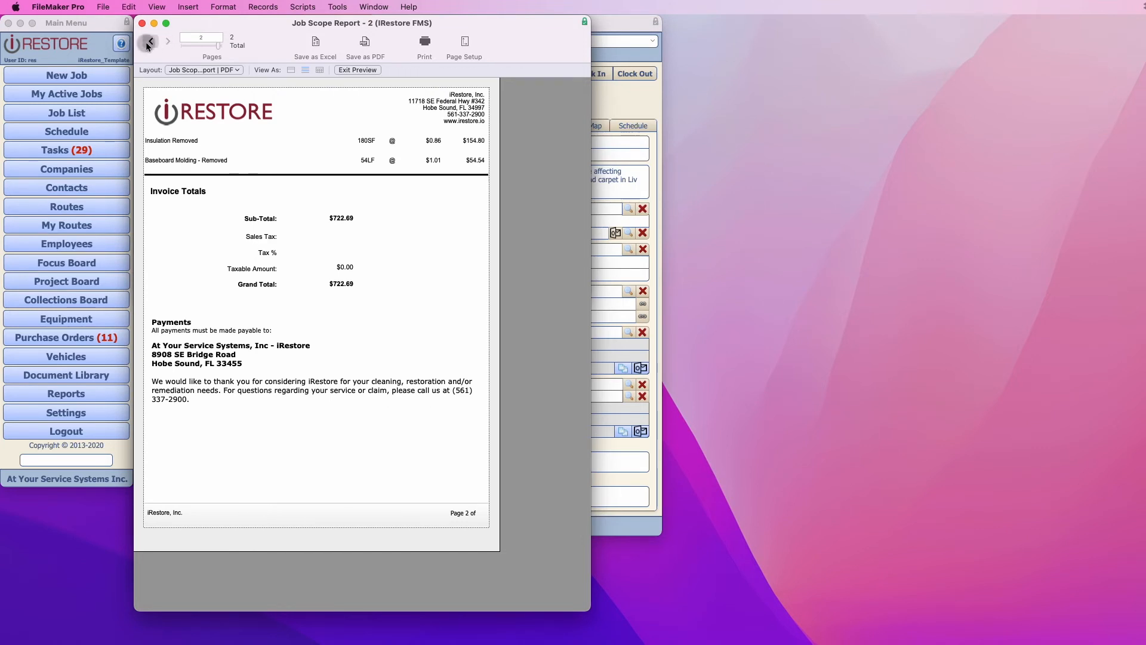
pyautogui.click(150, 41)
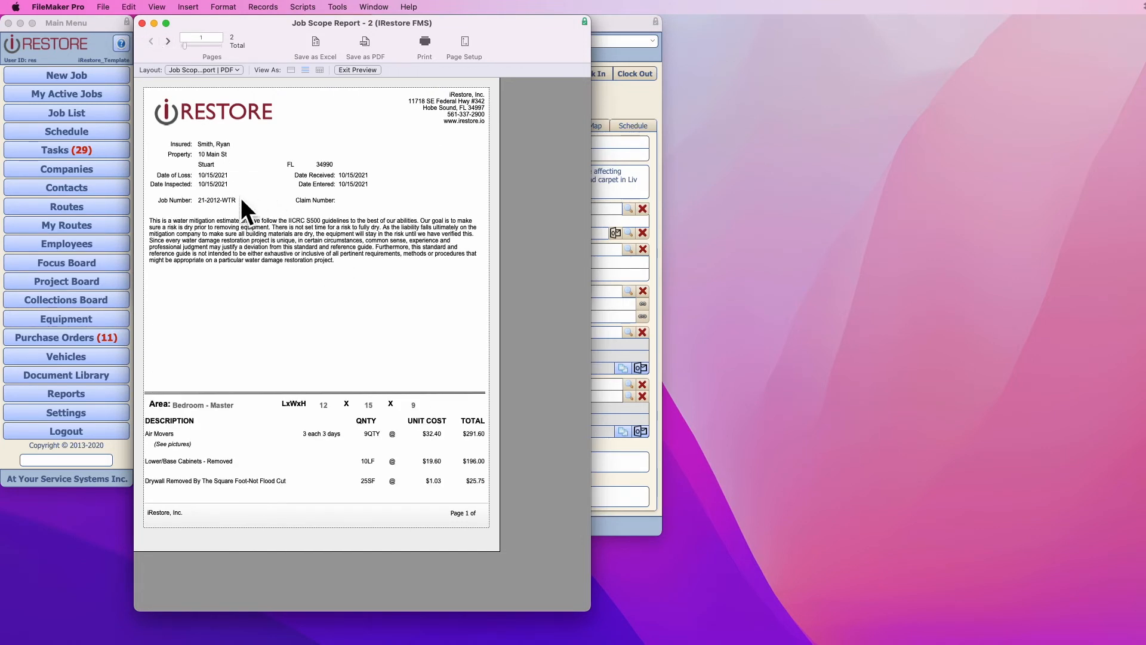
pyautogui.click(170, 41)
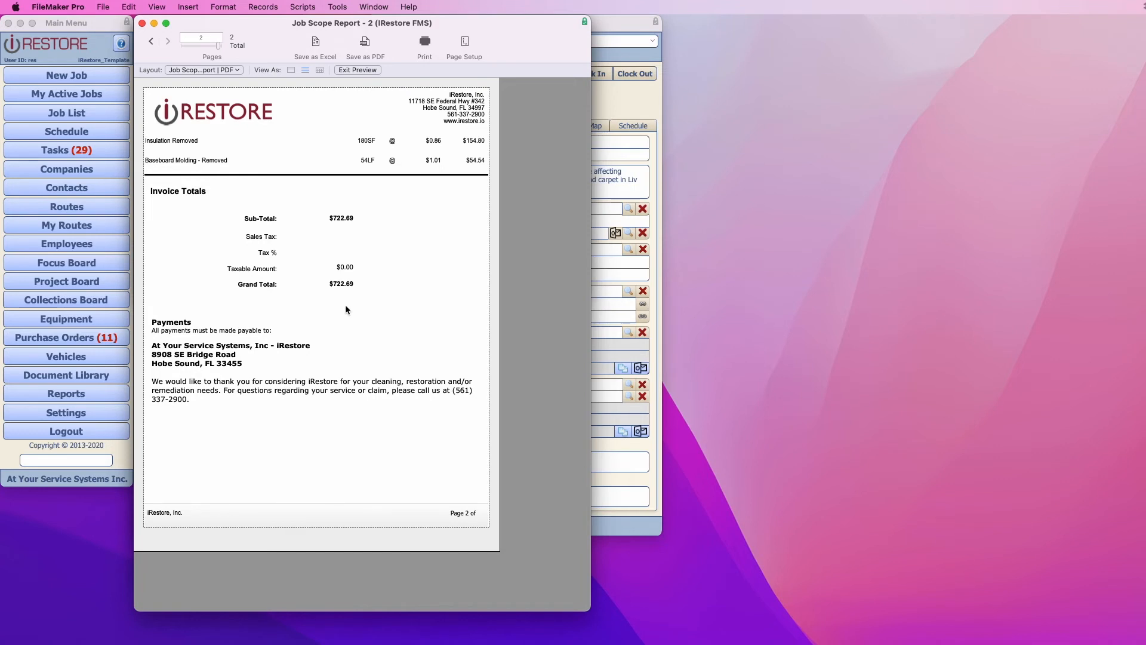
pyautogui.click(151, 40)
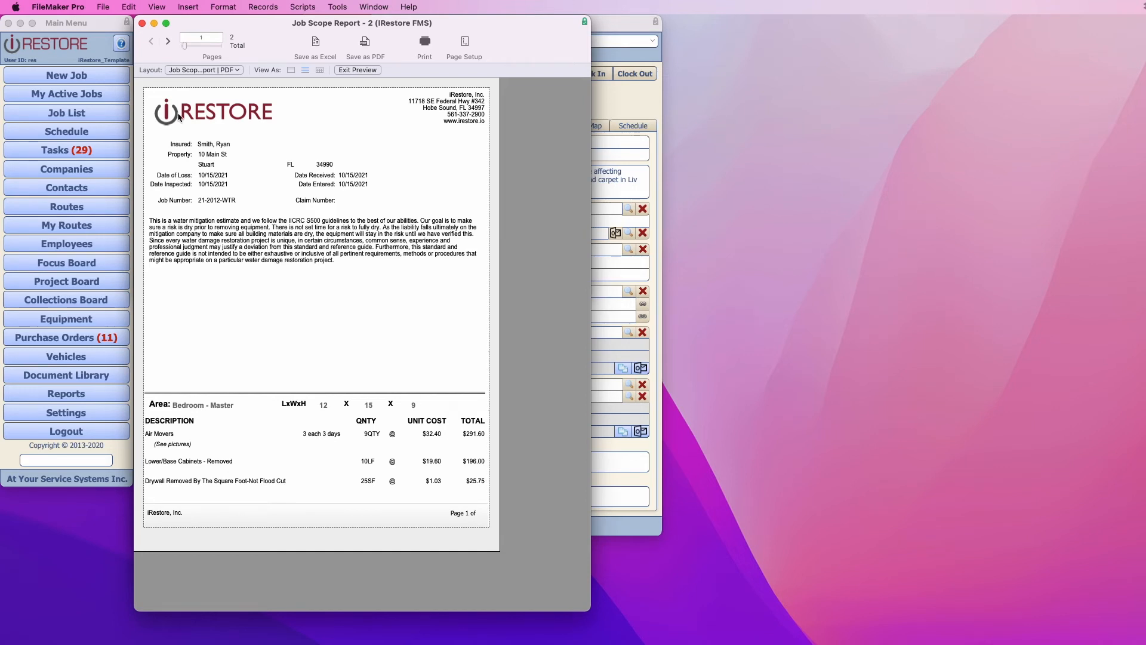
pyautogui.click(142, 23)
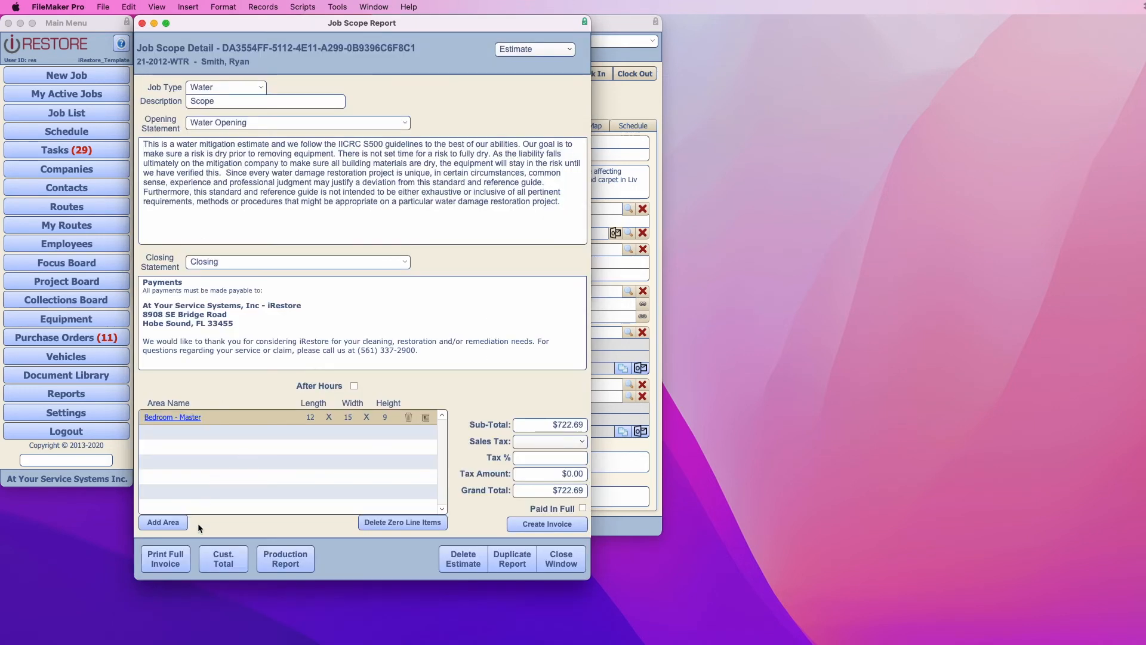
# - View the estimate's customer total report, check its line items and quantities, and close it
pyautogui.click(216, 559)
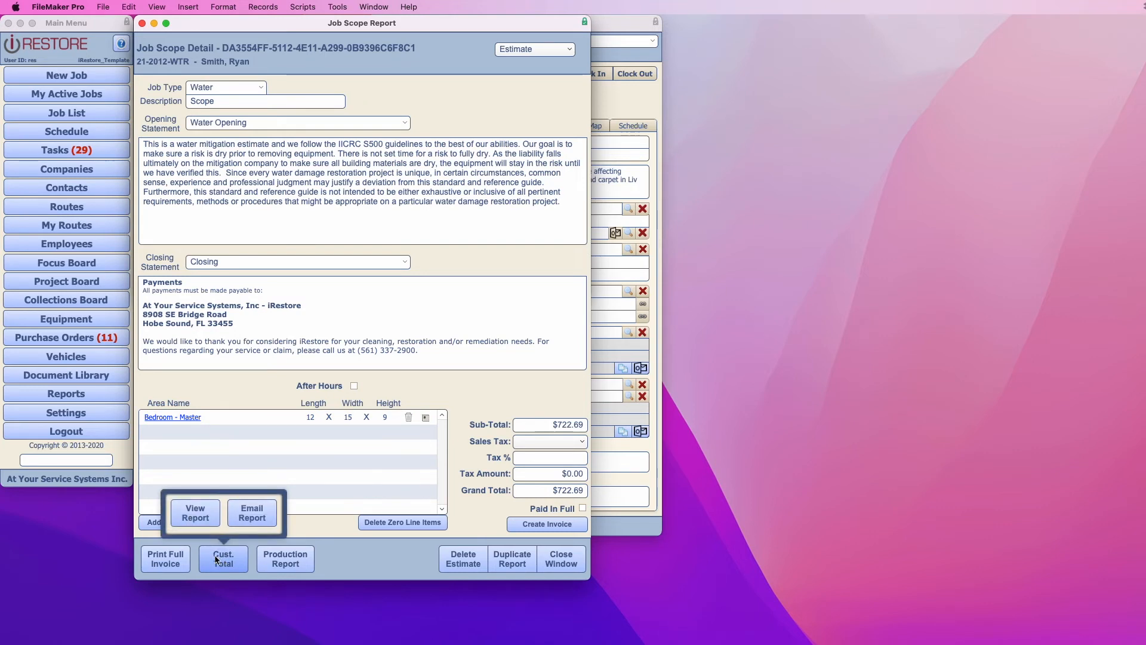
pyautogui.click(188, 511)
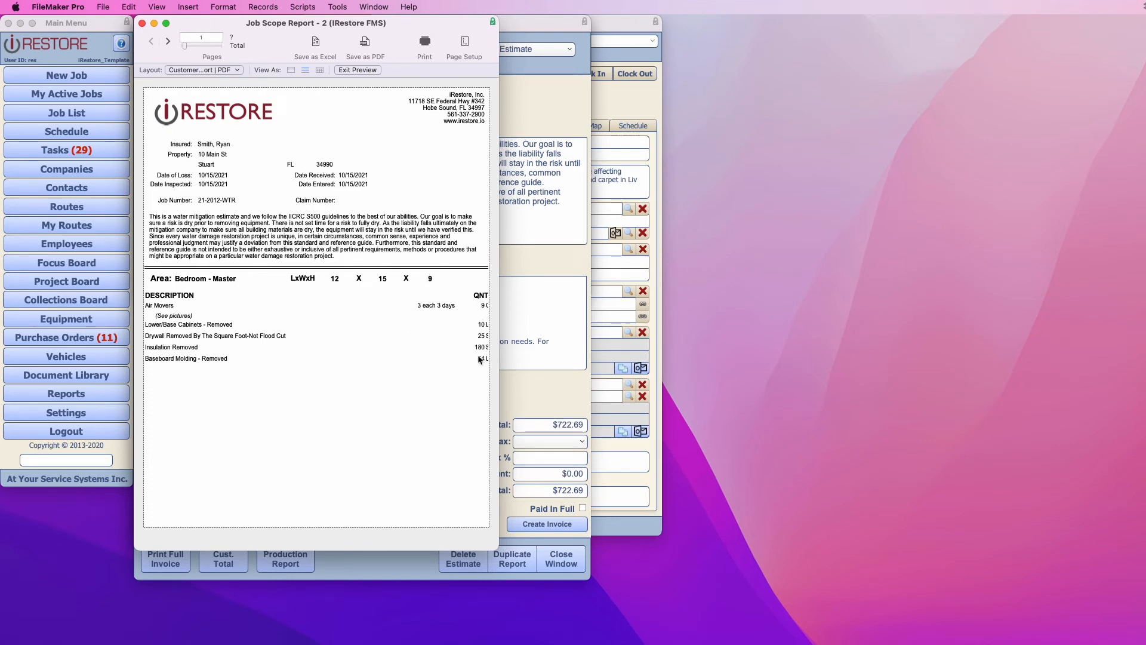
pyautogui.click(142, 24)
# - View the estimate's production report, then close it and return to the job's list of scope reports
pyautogui.click(299, 573)
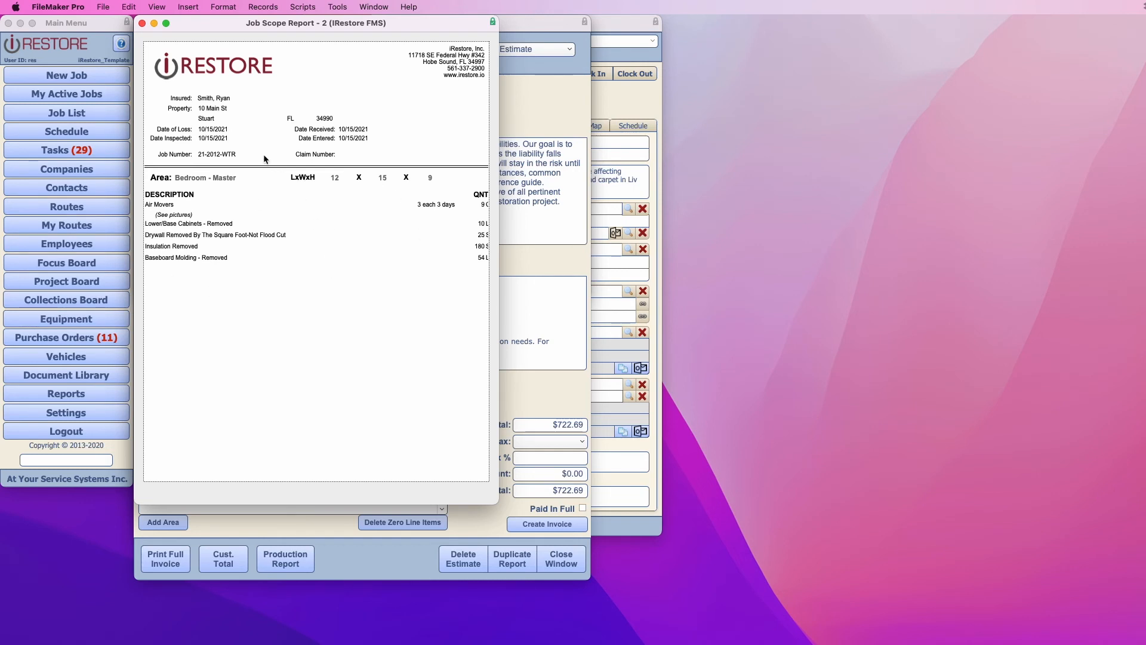
pyautogui.click(142, 24)
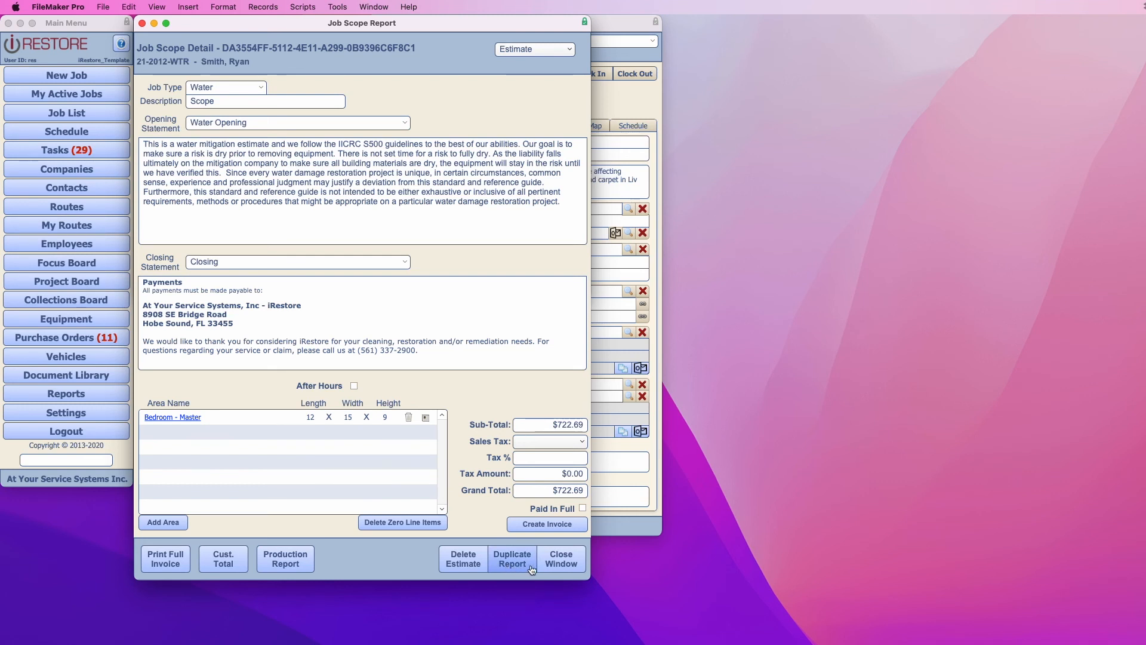
pyautogui.click(554, 567)
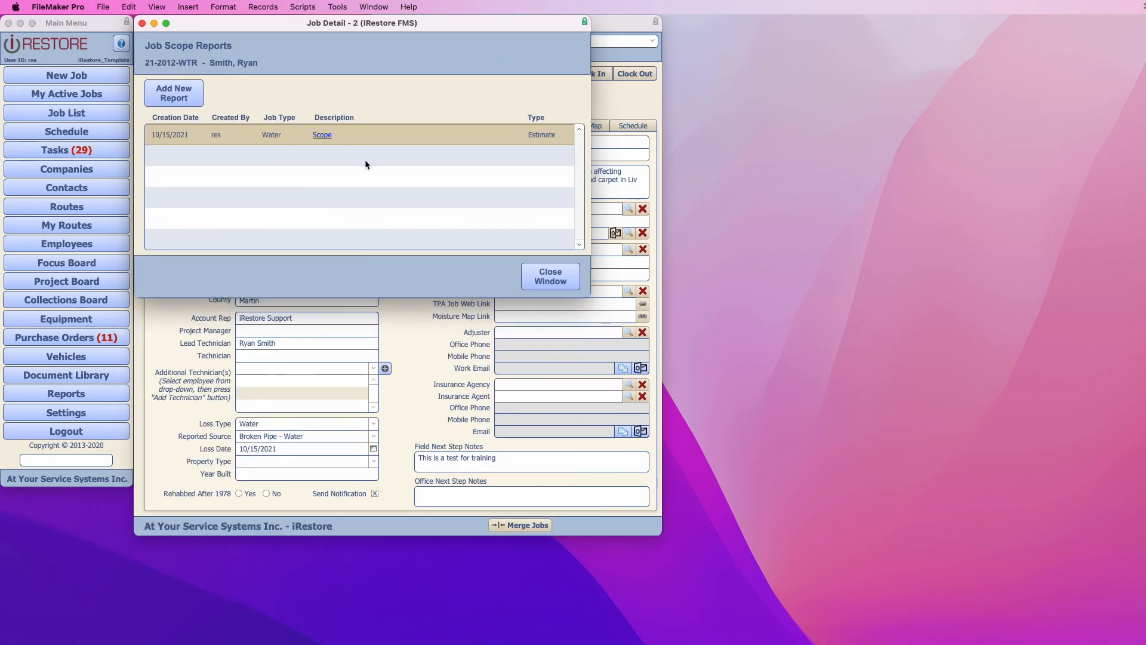